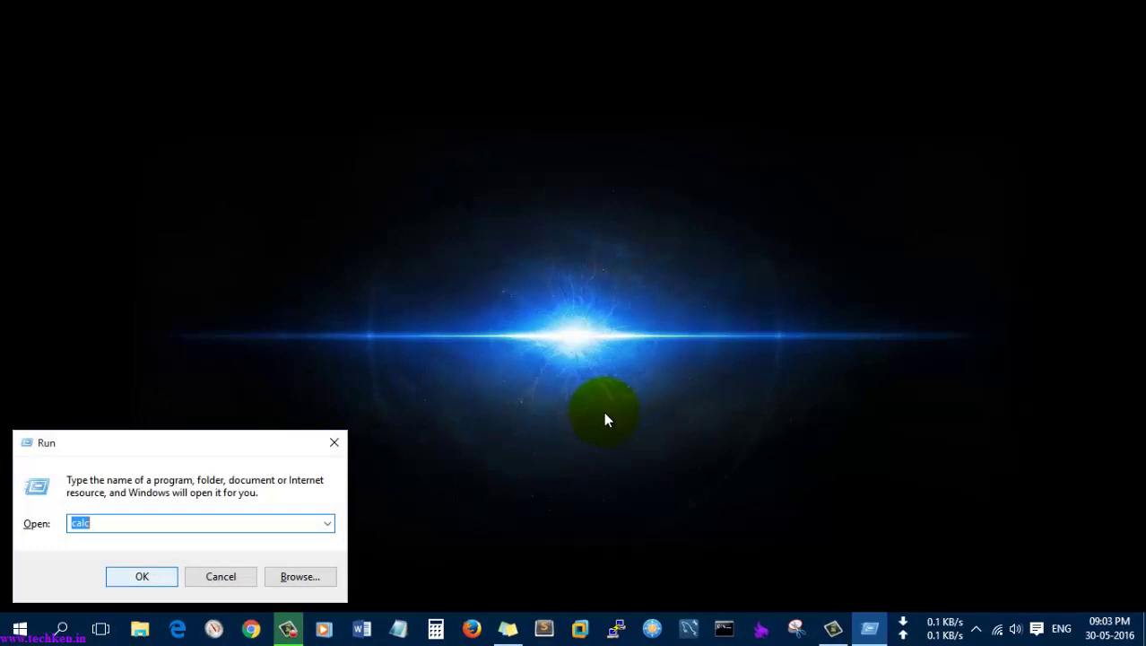
# - Launch Calculator by running 'calc' from the Run dialog
pyautogui.write('c')
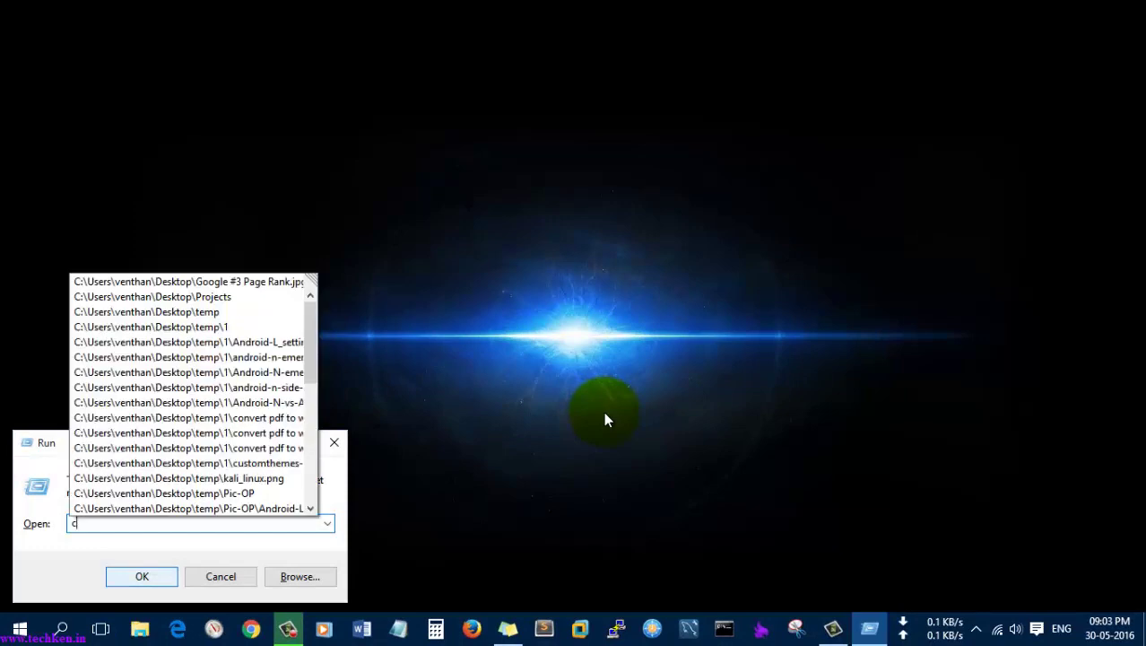
pyautogui.write('alc')
pyautogui.press('Return')
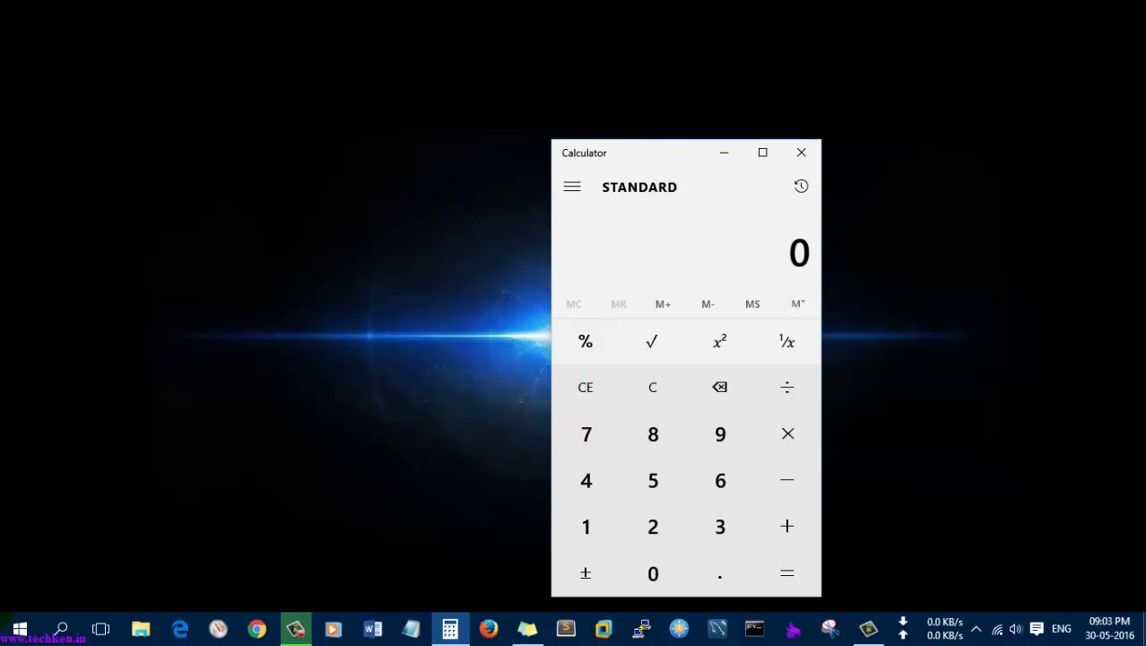
# - Drag the Calculator window up and left, then launch a second Calculator by searching 'cal'
pyautogui.click(624, 144)
pyautogui.moveTo(631, 157); pyautogui.dragTo(560, 100)
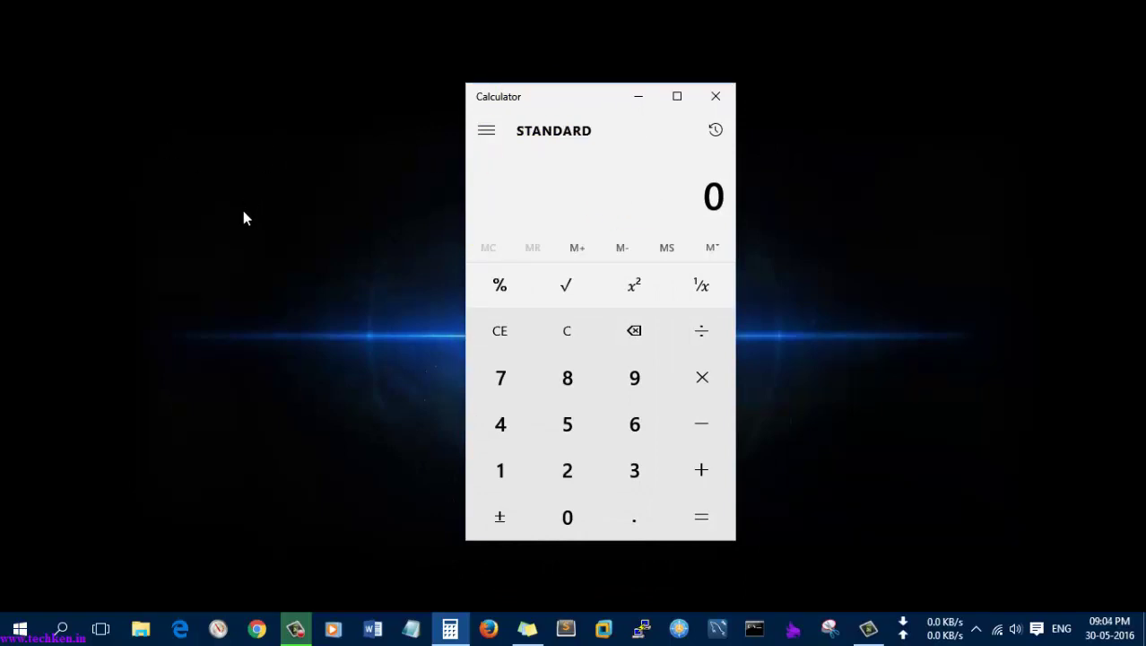
pyautogui.click(59, 627)
pyautogui.click(105, 598)
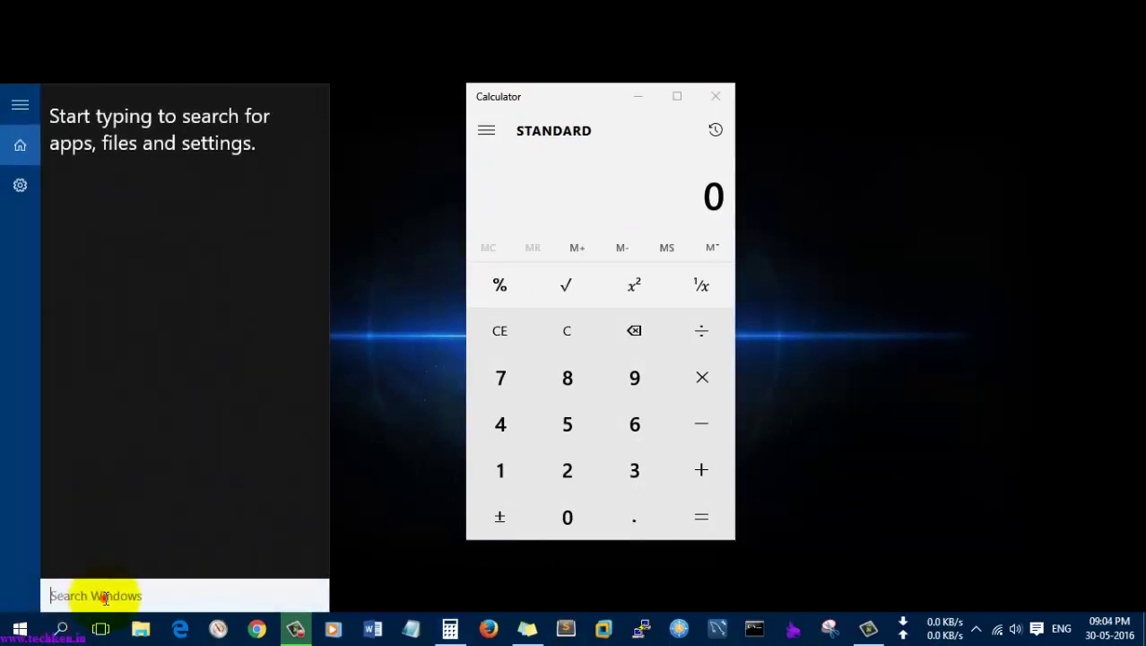
pyautogui.write('cal')
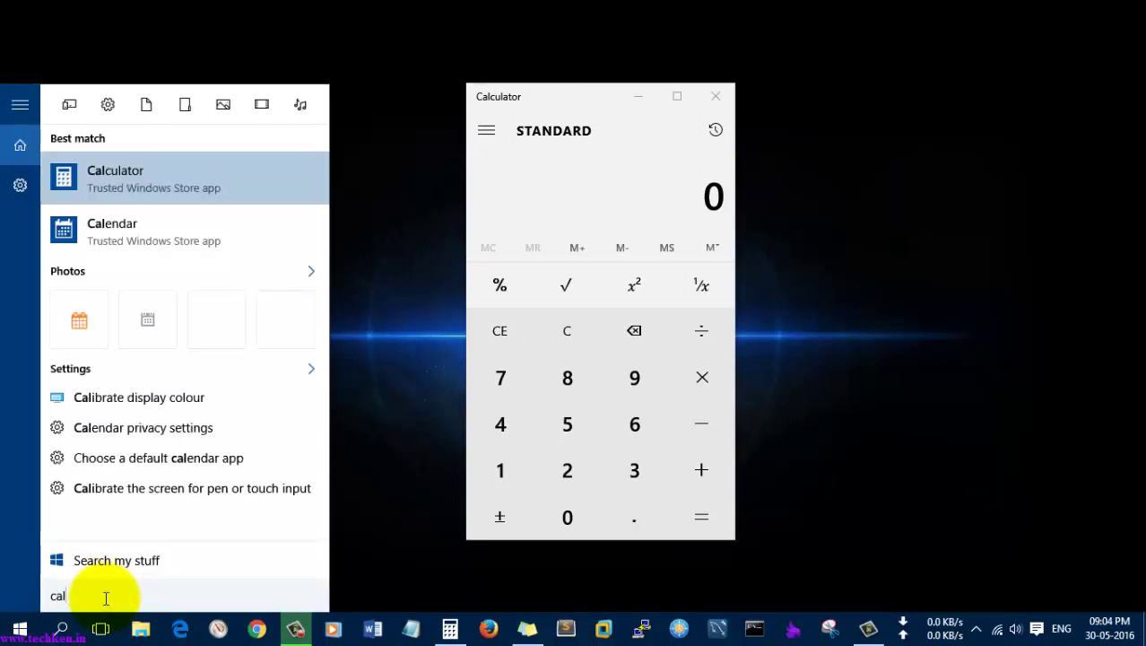
pyautogui.press('Return')
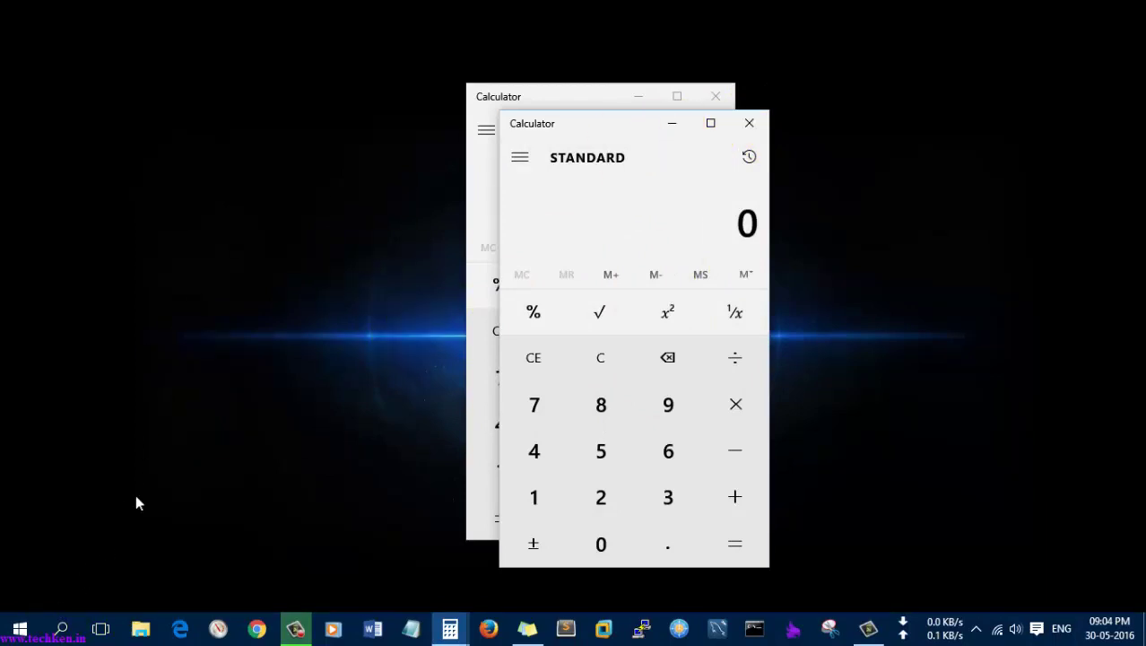
# - Close the duplicate Calculator window and compute 1 + 2 = 3
pyautogui.click(746, 123)
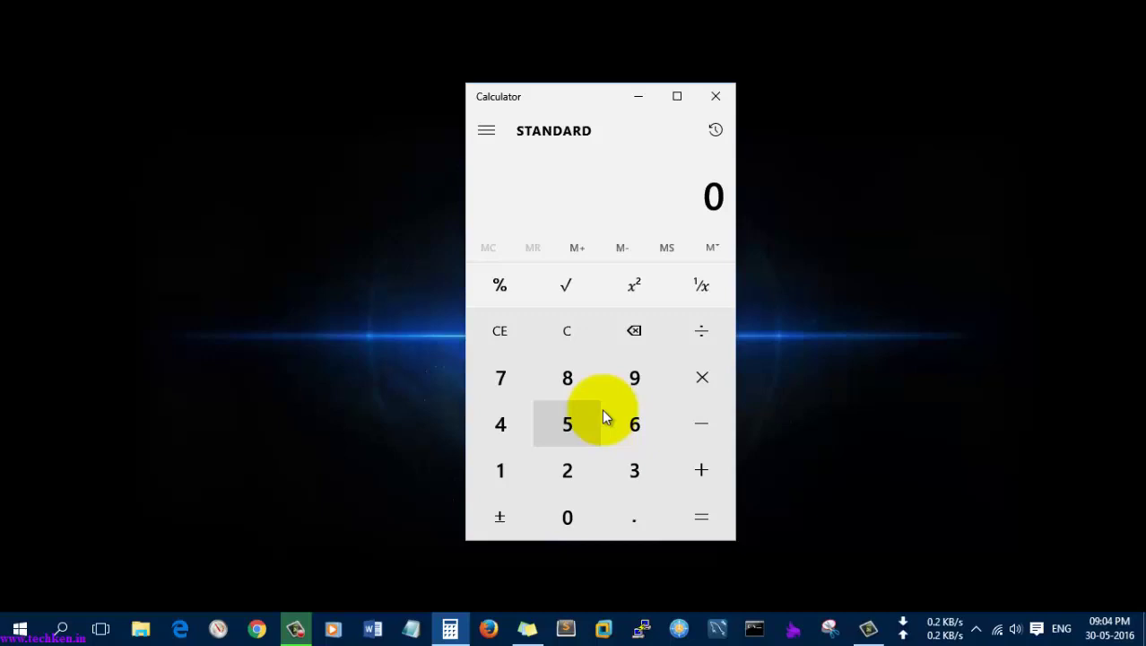
pyautogui.click(507, 461)
pyautogui.click(700, 462)
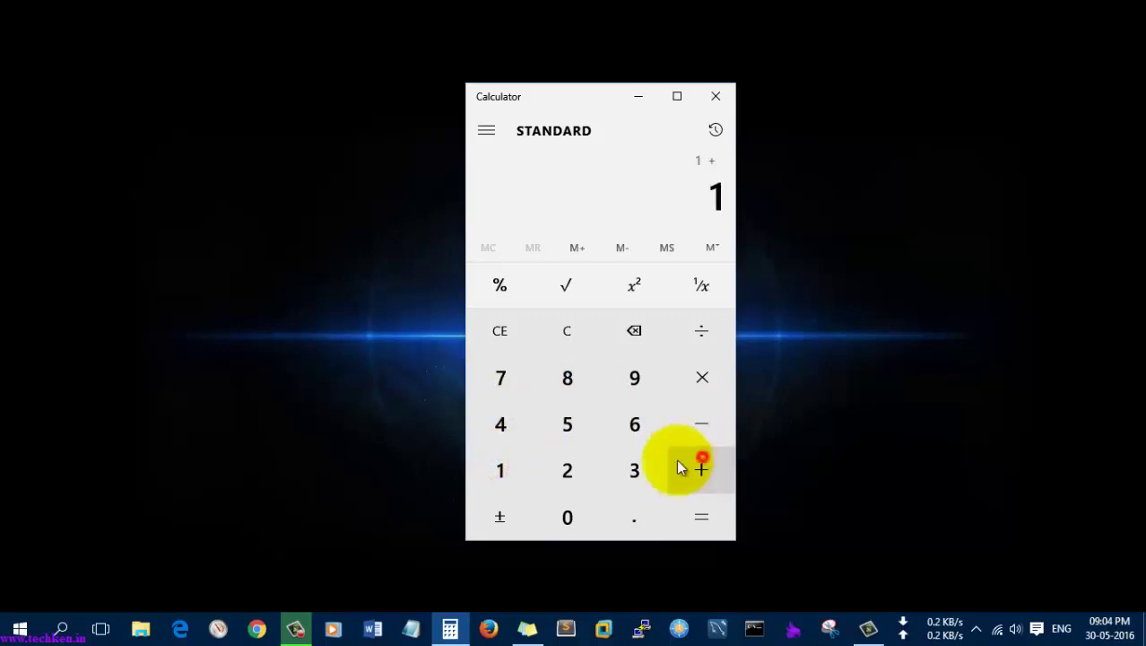
pyautogui.click(583, 469)
pyautogui.click(699, 520)
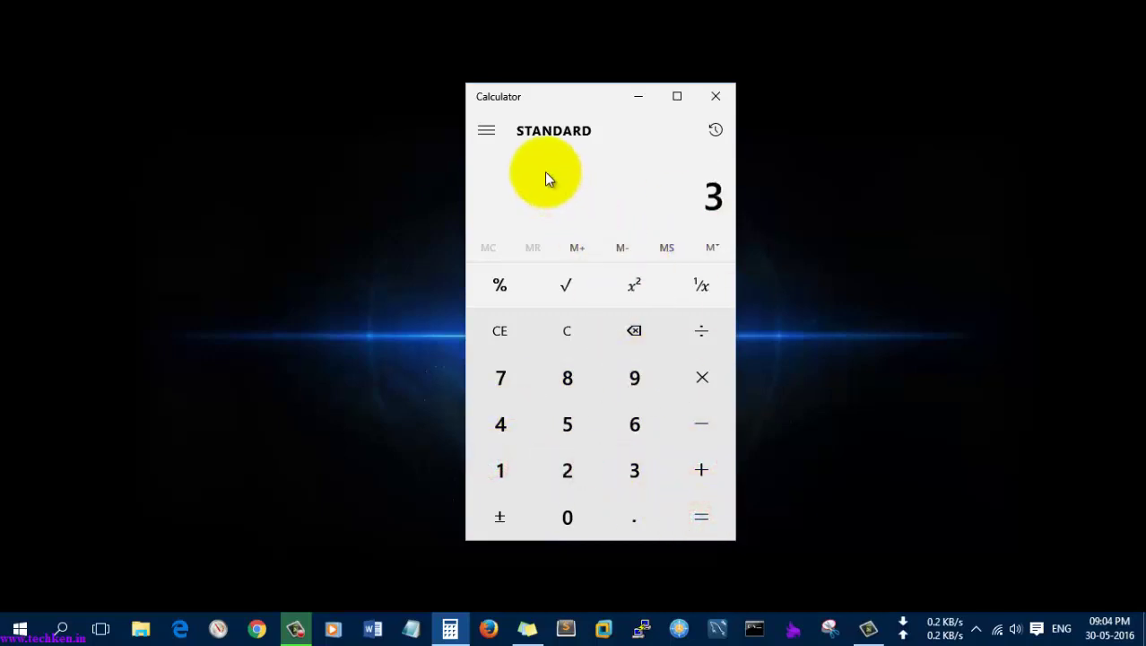
# - Switch Calculator to Scientific mode and maximize the window
pyautogui.click(486, 133)
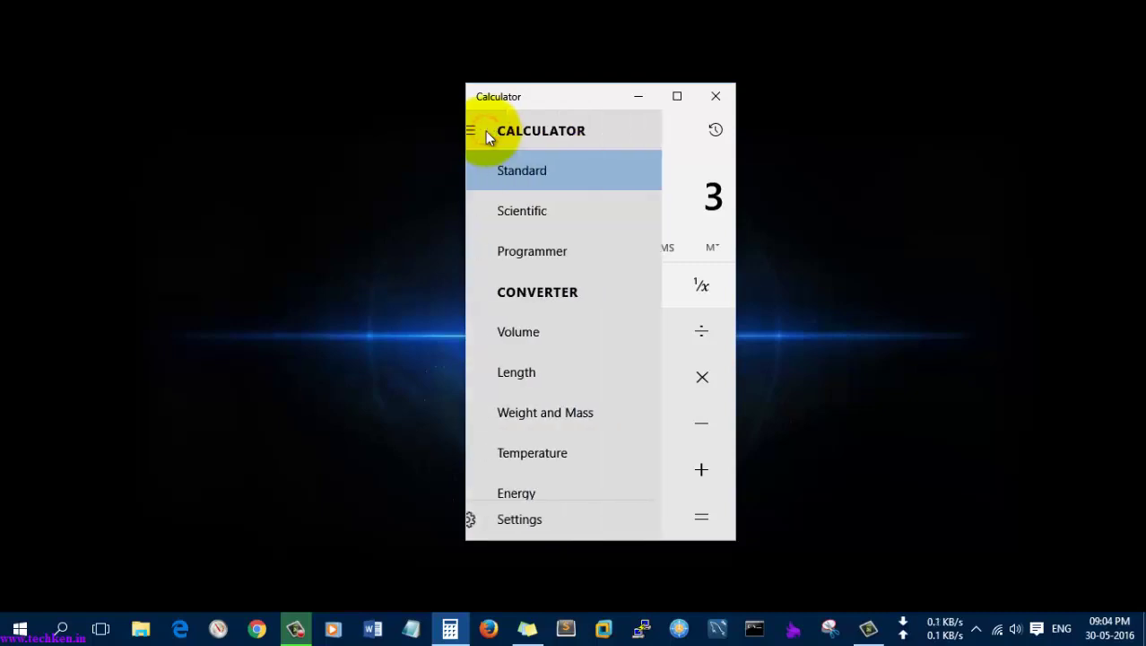
pyautogui.click(547, 213)
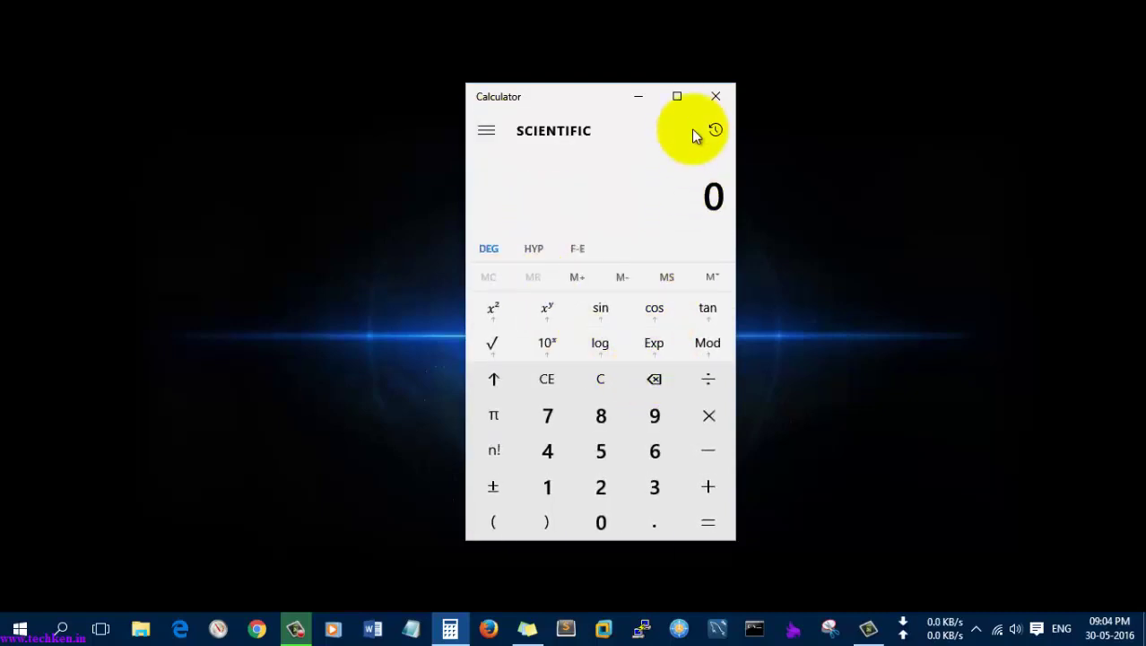
pyautogui.click(677, 95)
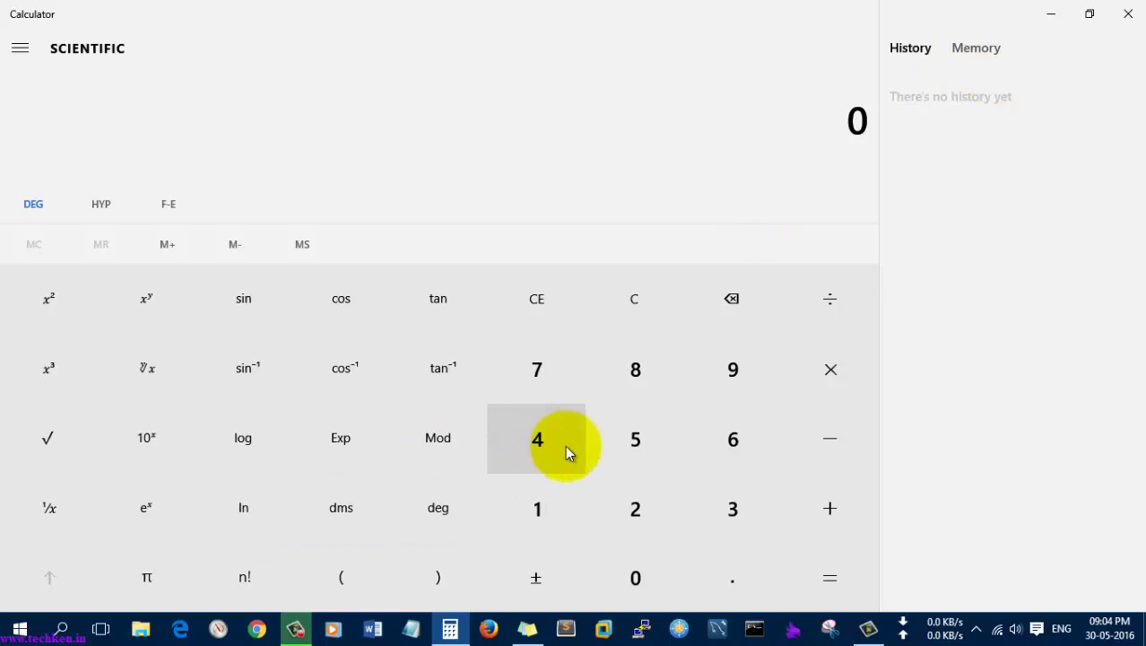
# - Multiply 45 by 65 to get 2,925
pyautogui.click(554, 450)
pyautogui.click(641, 448)
pyautogui.click(810, 385)
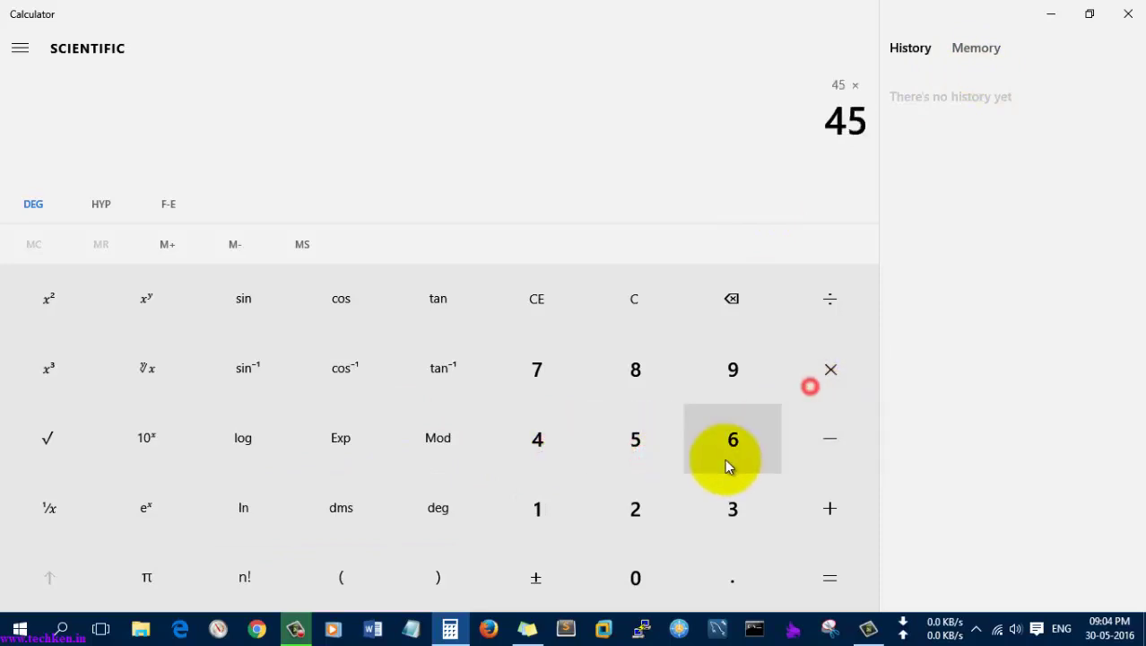
pyautogui.click(727, 465)
pyautogui.click(606, 444)
pyautogui.click(829, 584)
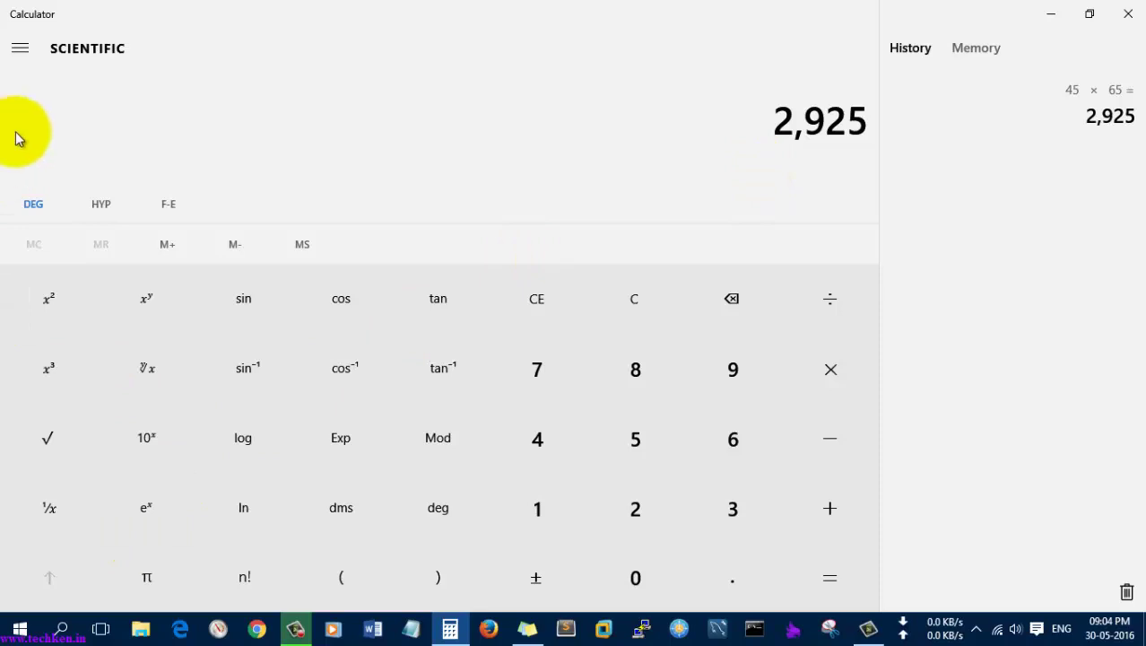
pyautogui.click(19, 48)
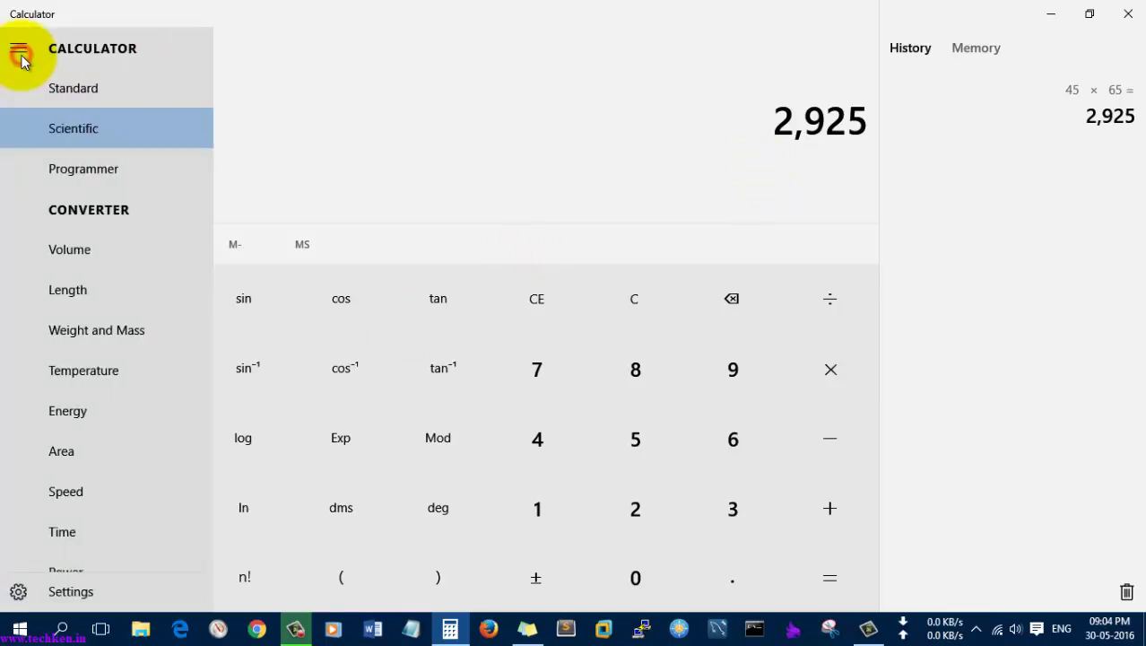
# - In Programmer mode, evaluate 8 Xor Not(8) to -9, store it in memory, then clear memory
pyautogui.click(93, 170)
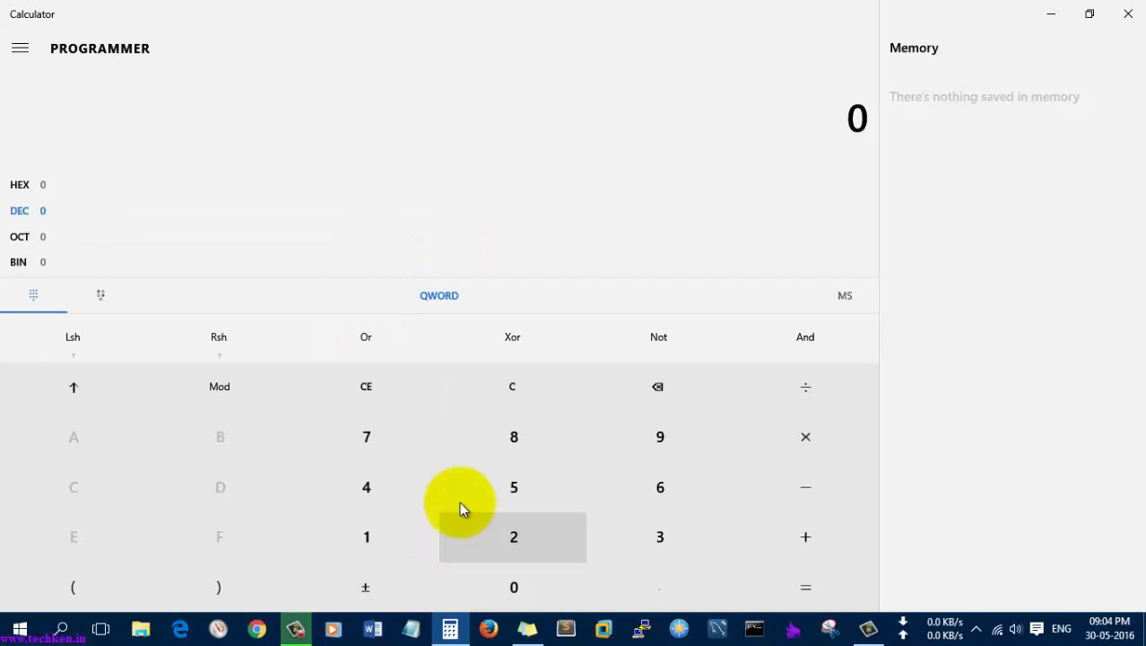
pyautogui.click(514, 436)
pyautogui.click(515, 345)
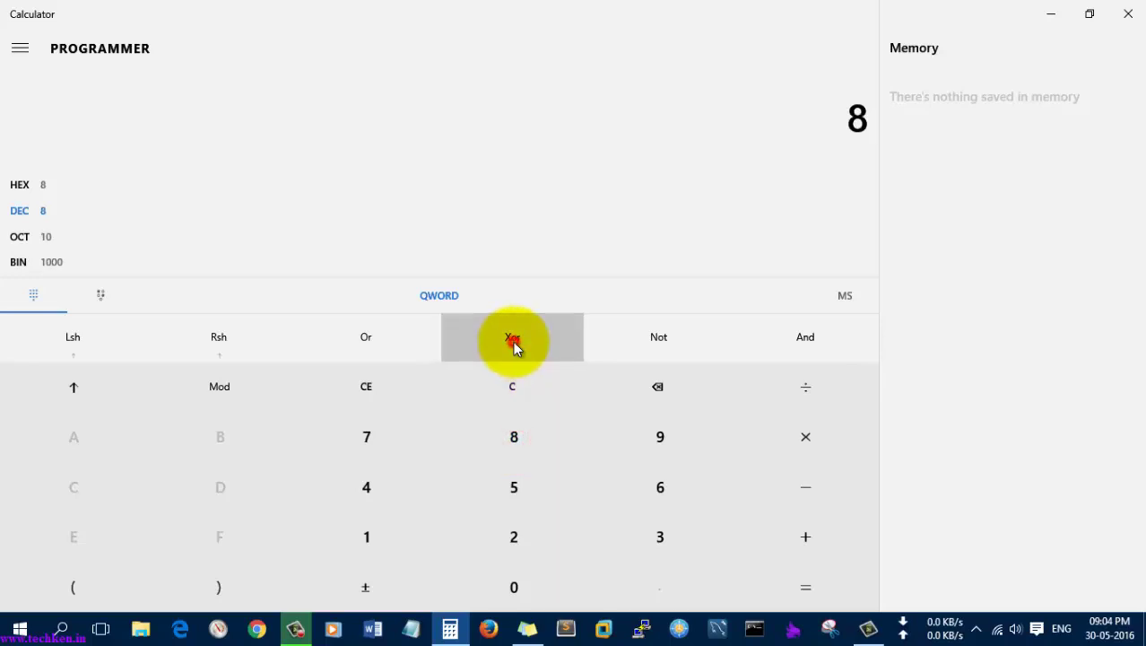
pyautogui.click(646, 339)
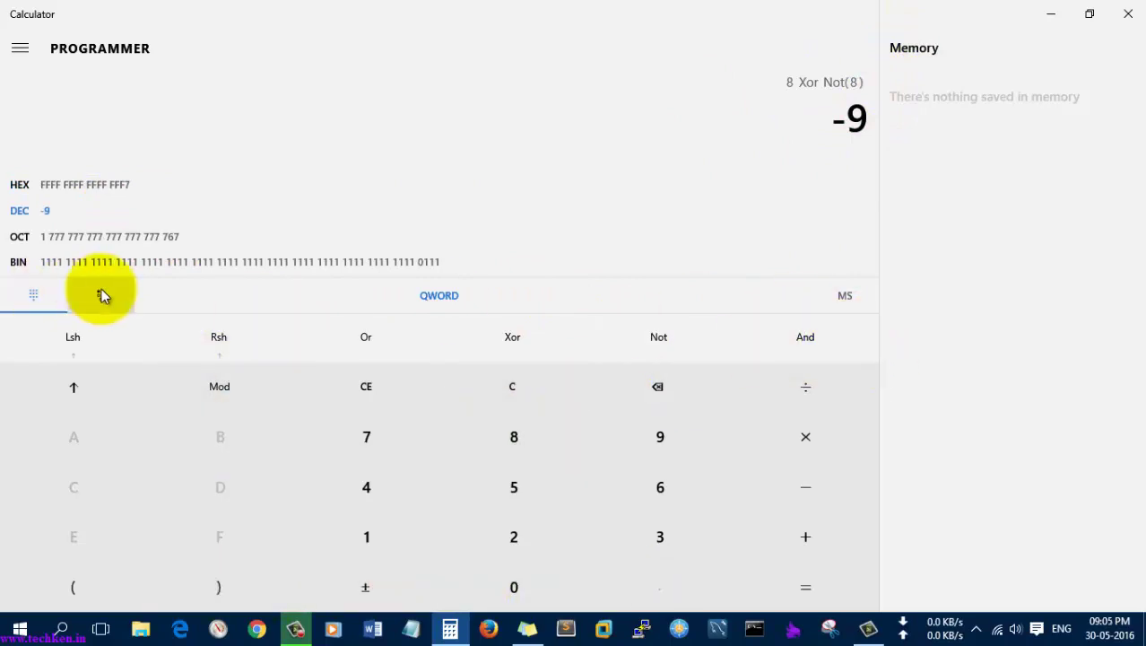
pyautogui.click(832, 297)
pyautogui.click(1128, 590)
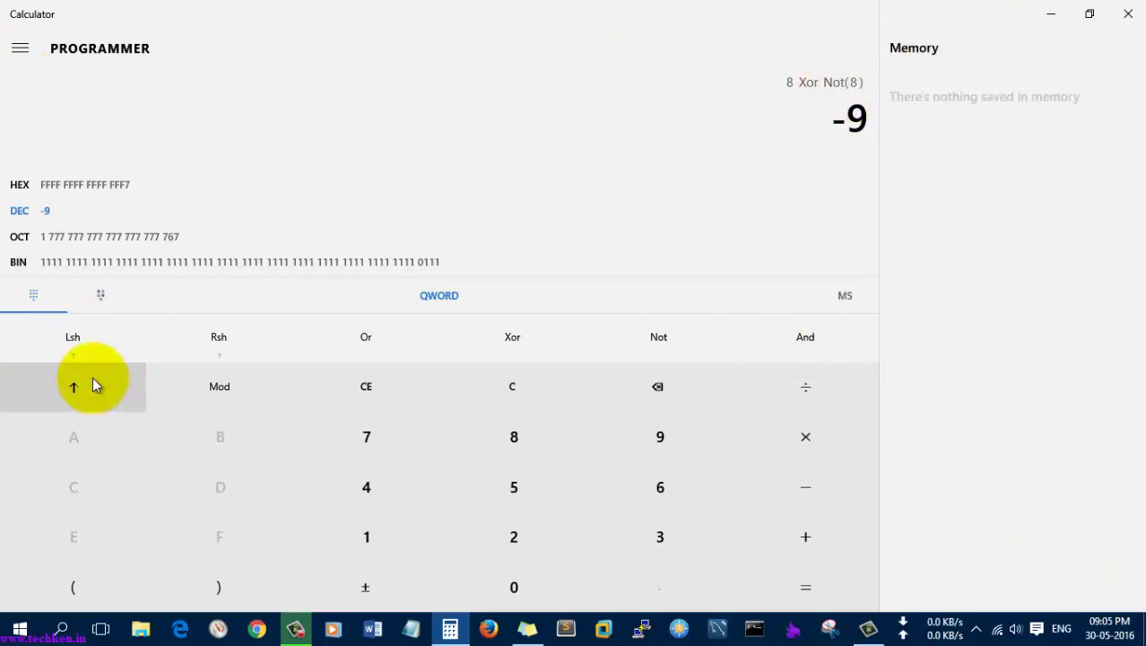
# - On the bit-toggling keypad, flip bits 61, 60, 59 and 43 to 0, giving hex C7FF F7FF FFFF FFF7
pyautogui.click(102, 297)
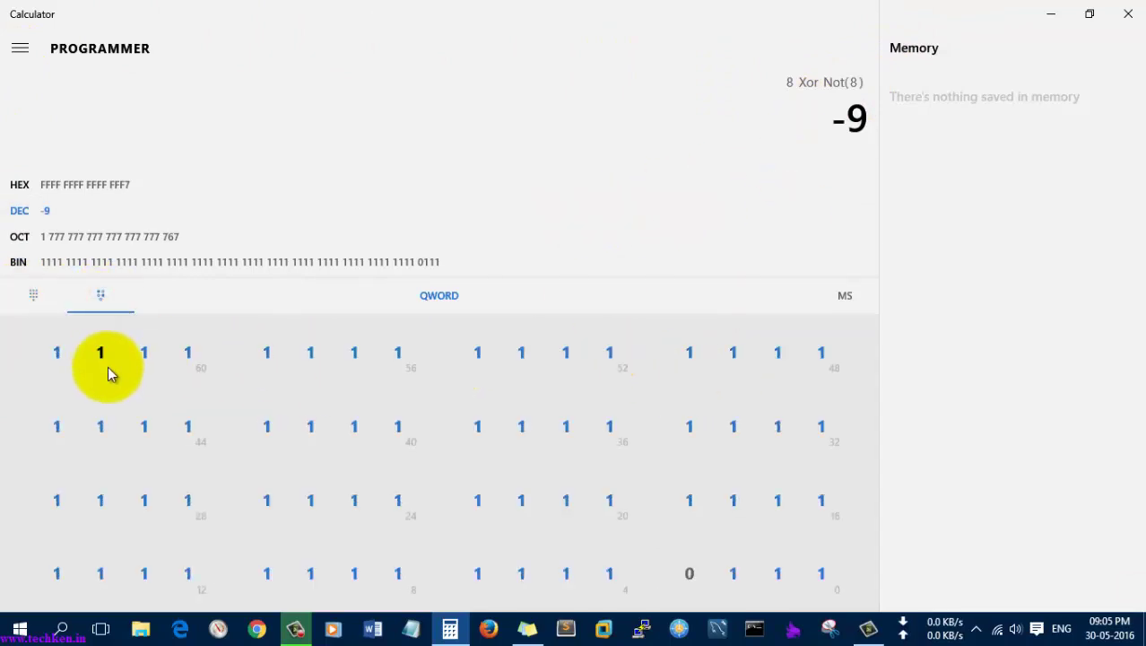
pyautogui.click(143, 353)
pyautogui.click(187, 352)
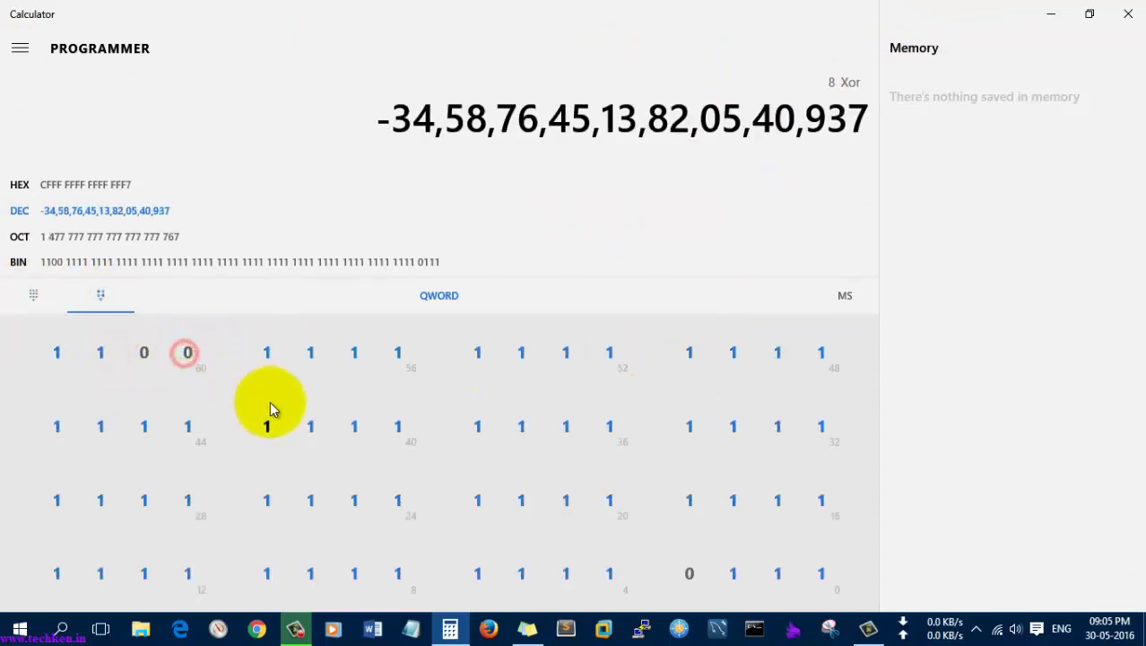
pyautogui.click(267, 355)
pyautogui.click(268, 420)
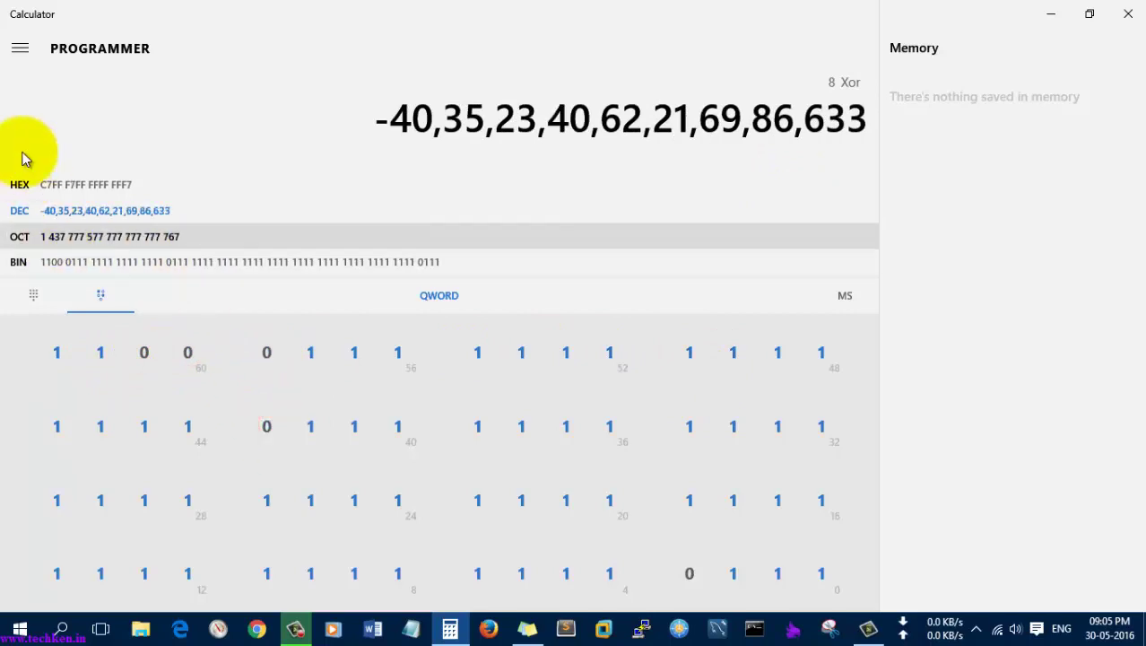
pyautogui.click(20, 50)
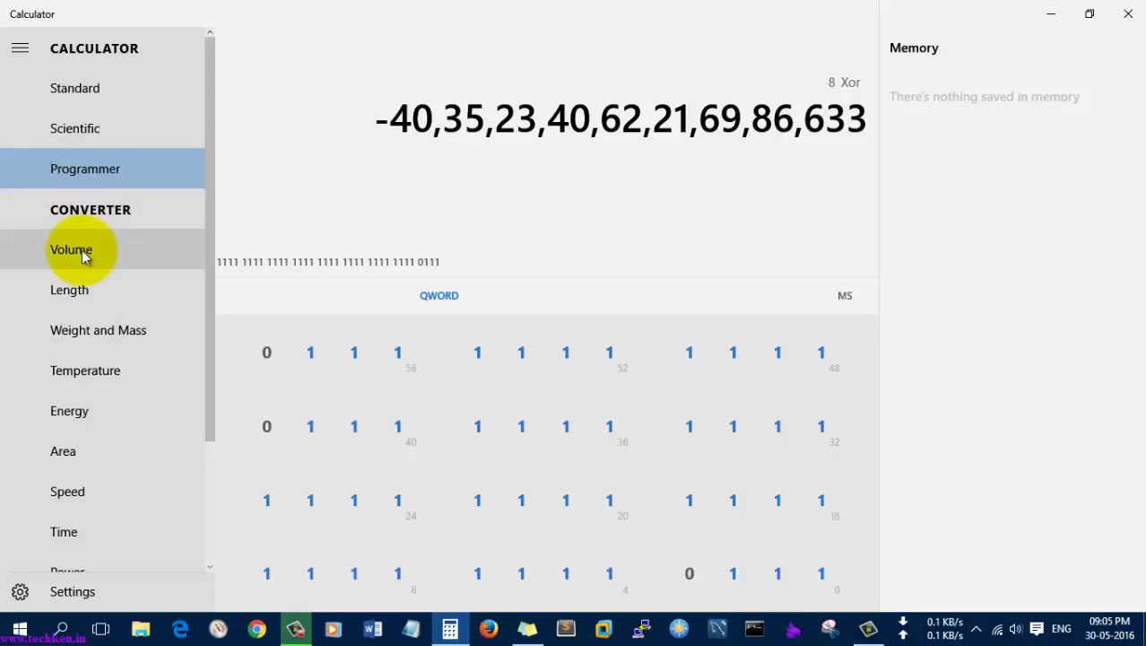
# - Switch to the Data converter, set the input unit to Bytes and enter 8
pyautogui.scroll(-4, 102, 357)
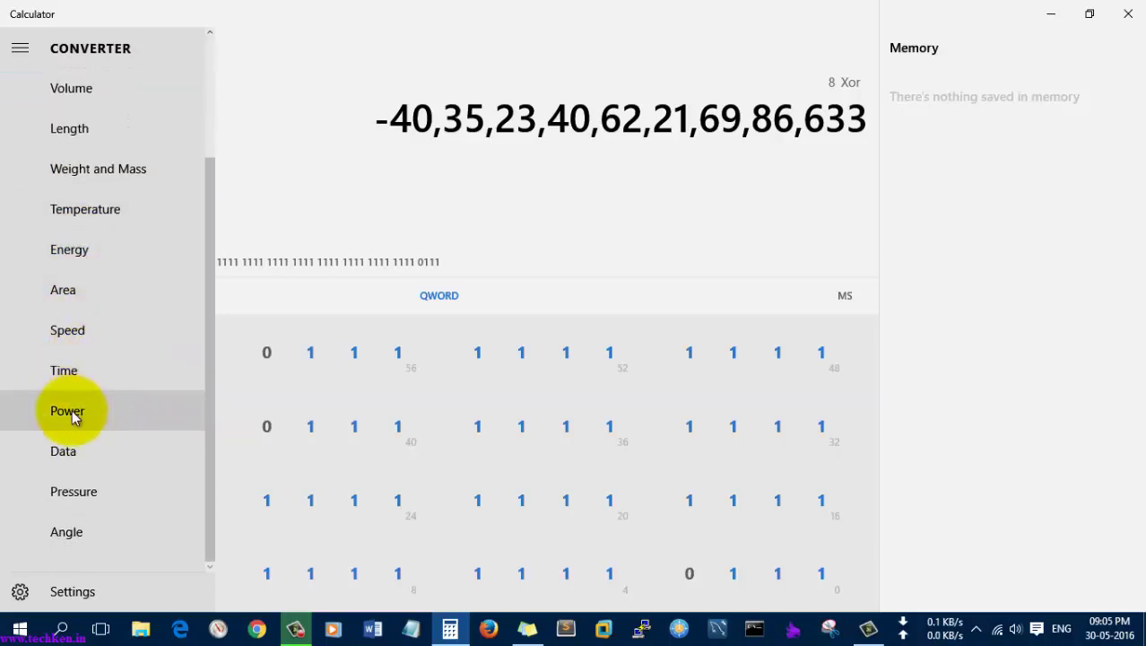
pyautogui.click(63, 452)
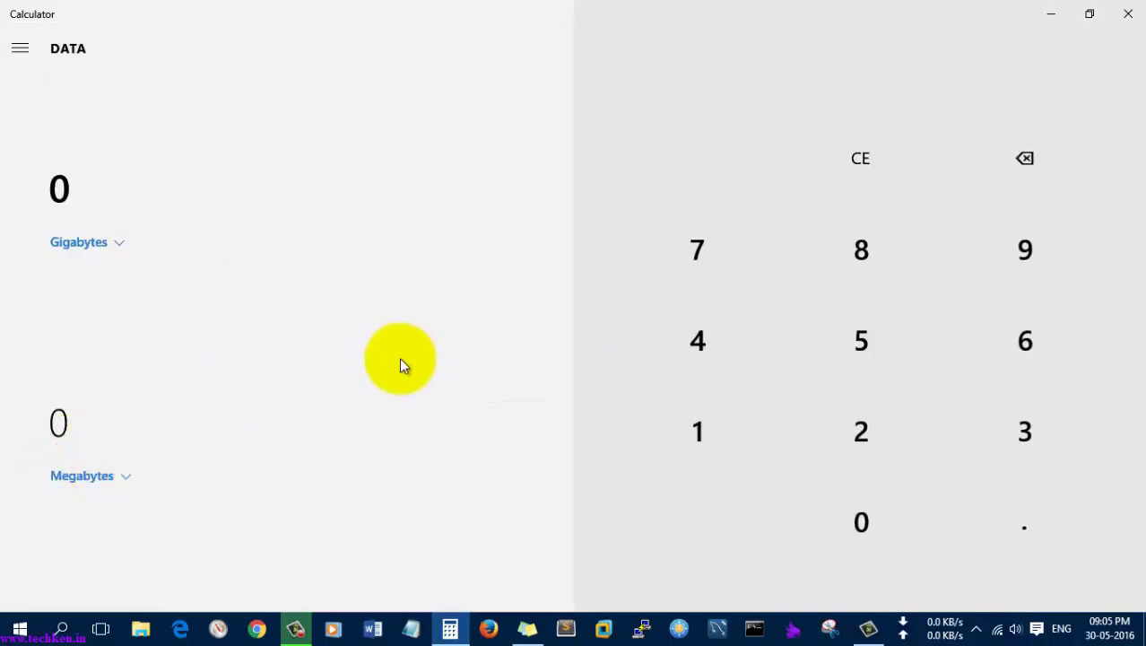
pyautogui.click(117, 245)
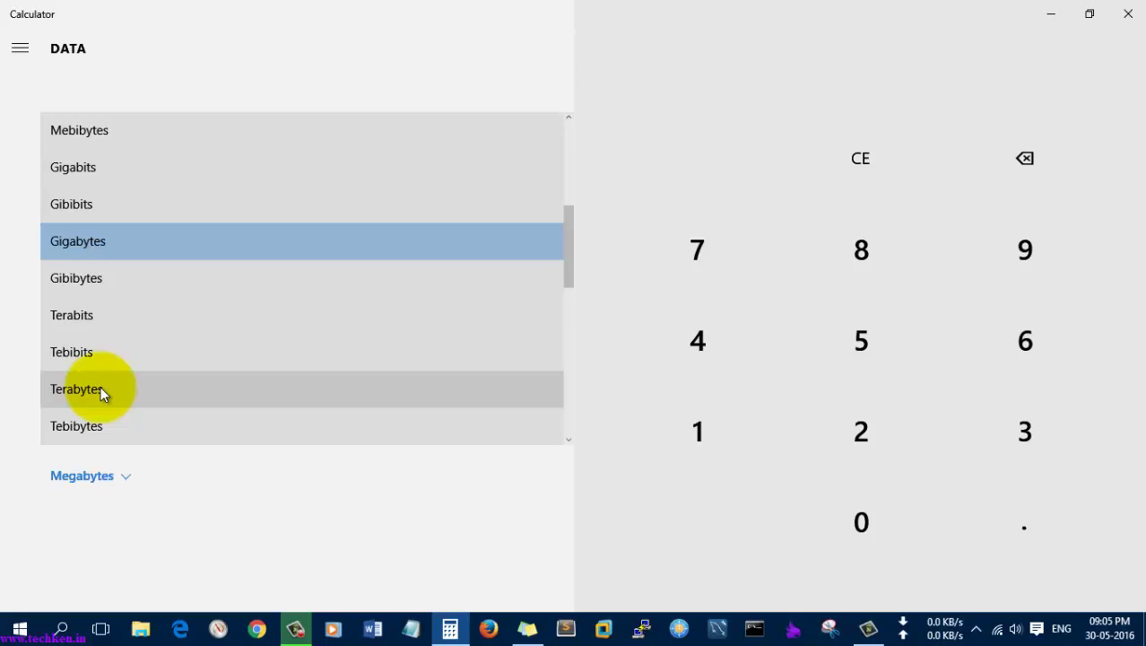
pyautogui.scroll(-3, 100, 400)
pyautogui.scroll(6, 97, 390)
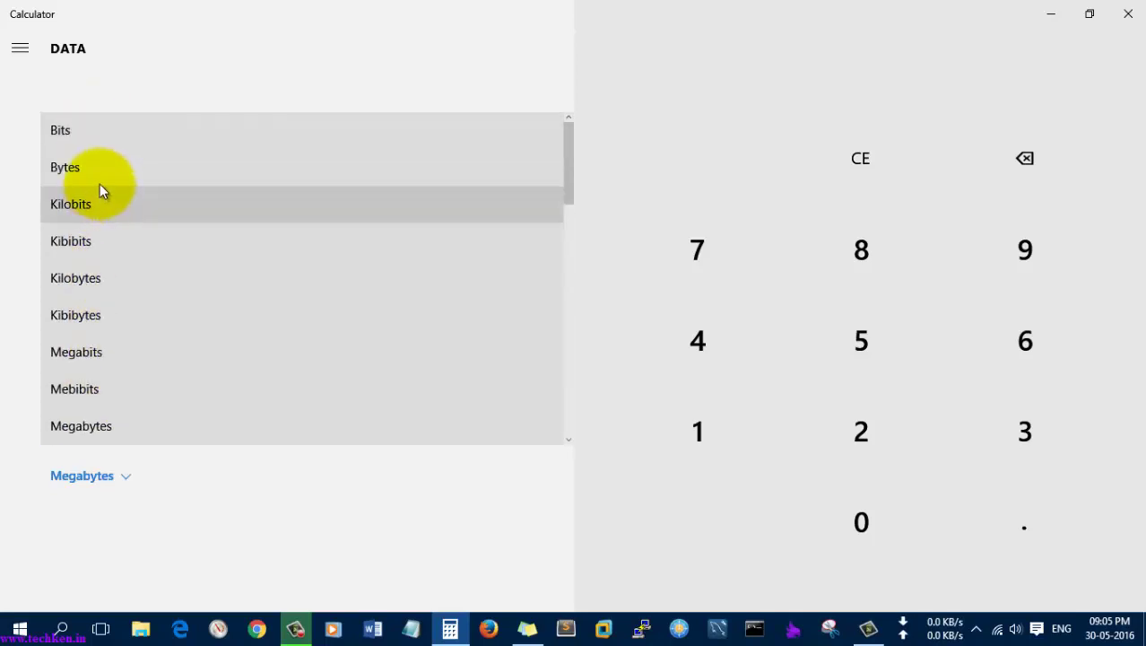
pyautogui.click(90, 157)
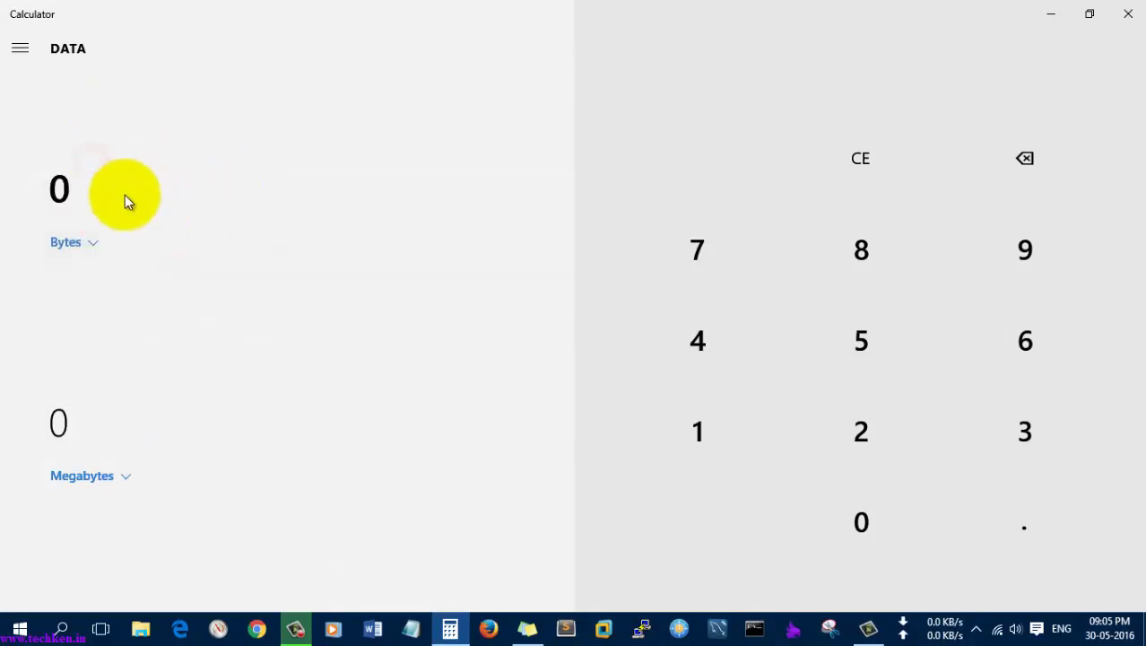
pyautogui.click(856, 256)
# - Set the result unit to Kilobytes, showing 0.008
pyautogui.click(129, 475)
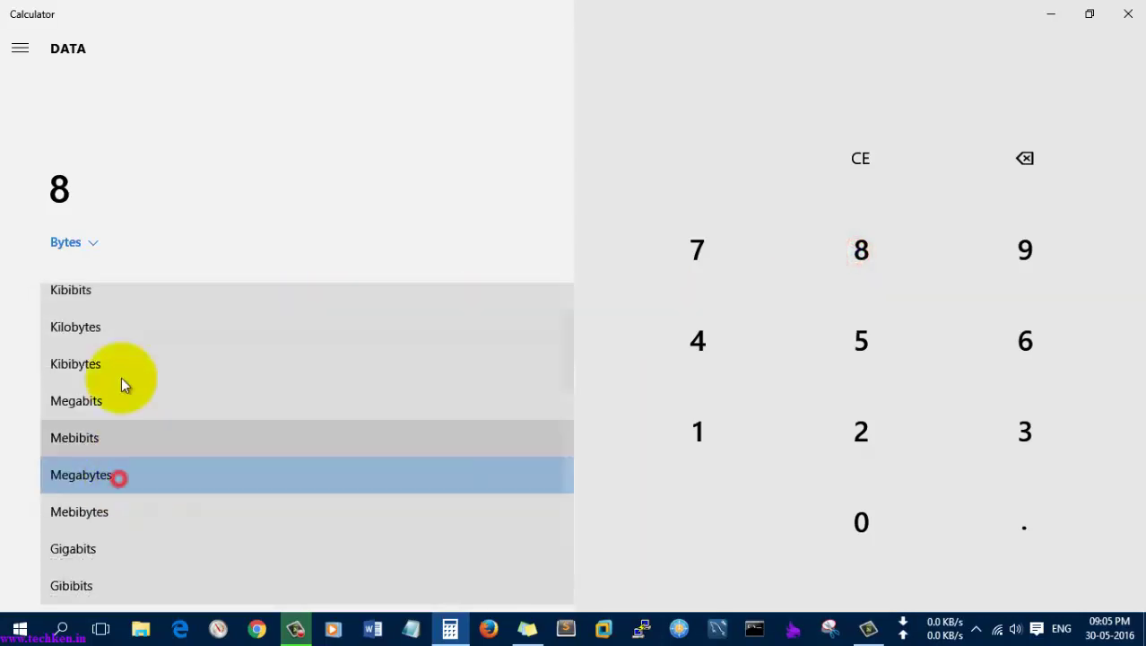
pyautogui.click(91, 329)
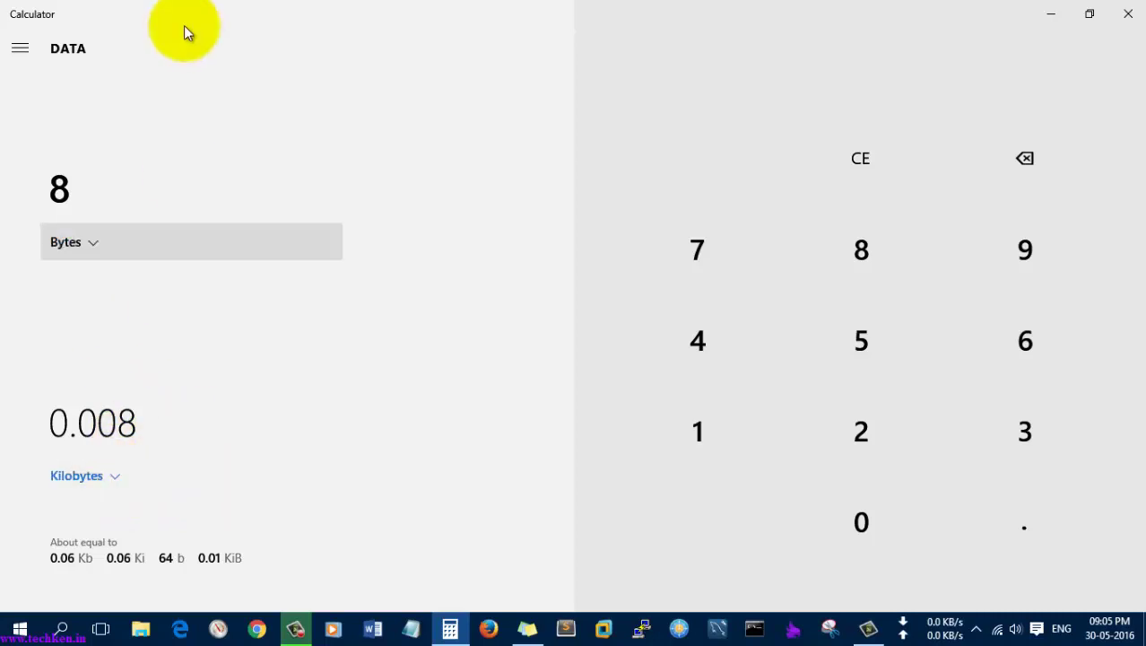
pyautogui.click(18, 50)
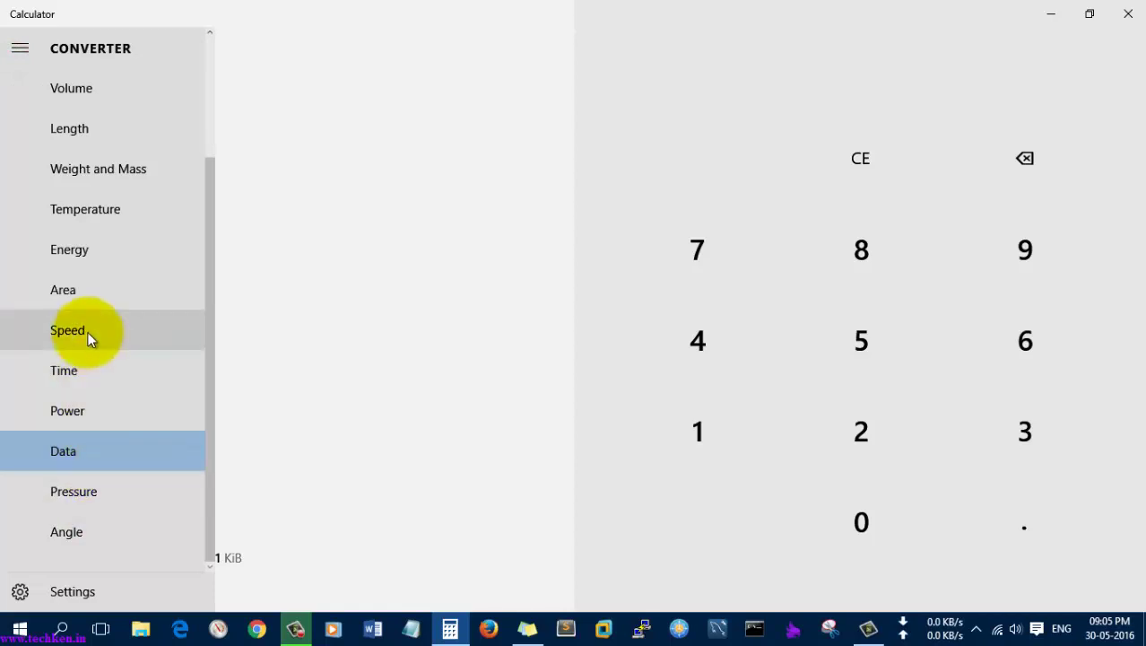
# - In the Temperature converter, convert 50 Celsius to Kelvin, giving 323.15
pyautogui.click(85, 219)
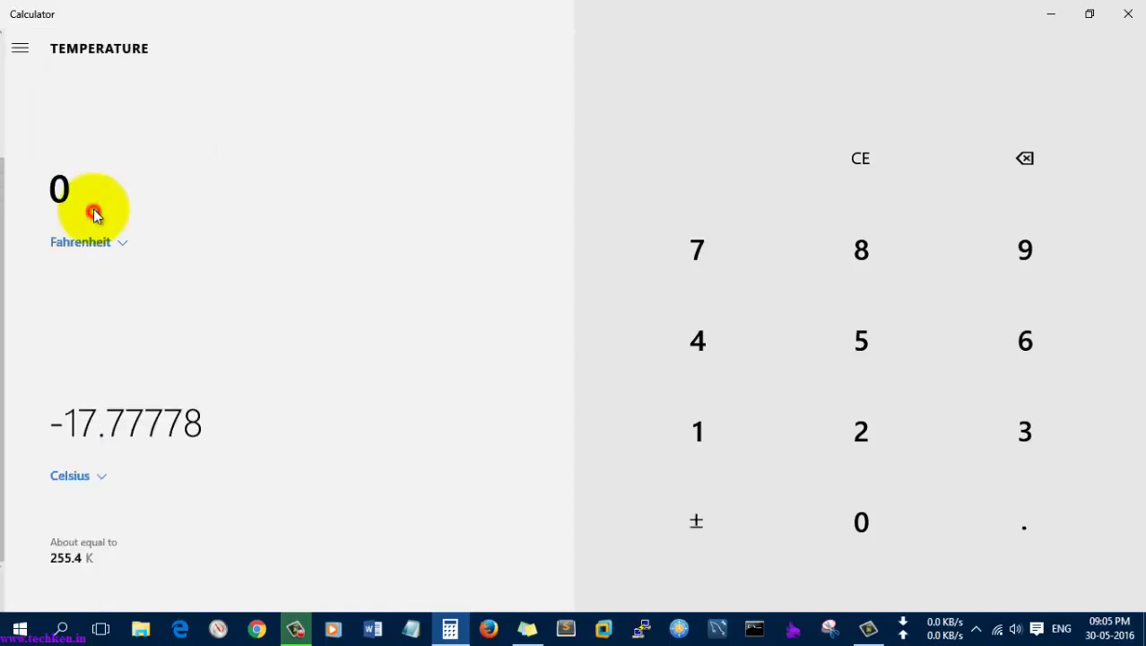
pyautogui.click(118, 239)
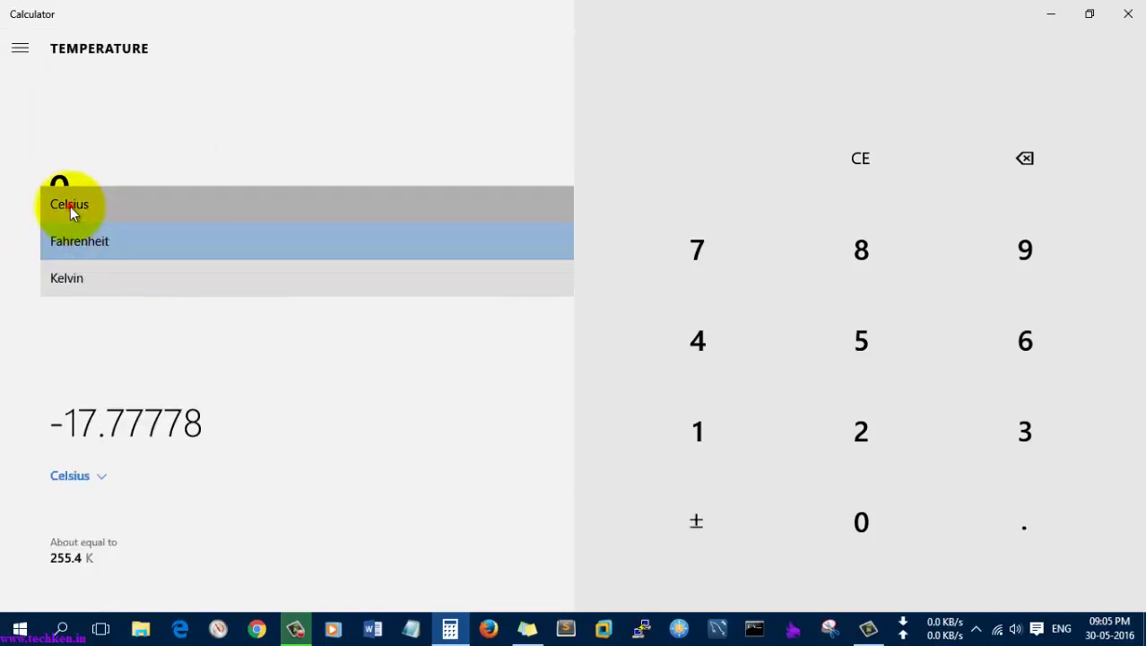
pyautogui.click(72, 207)
pyautogui.click(866, 345)
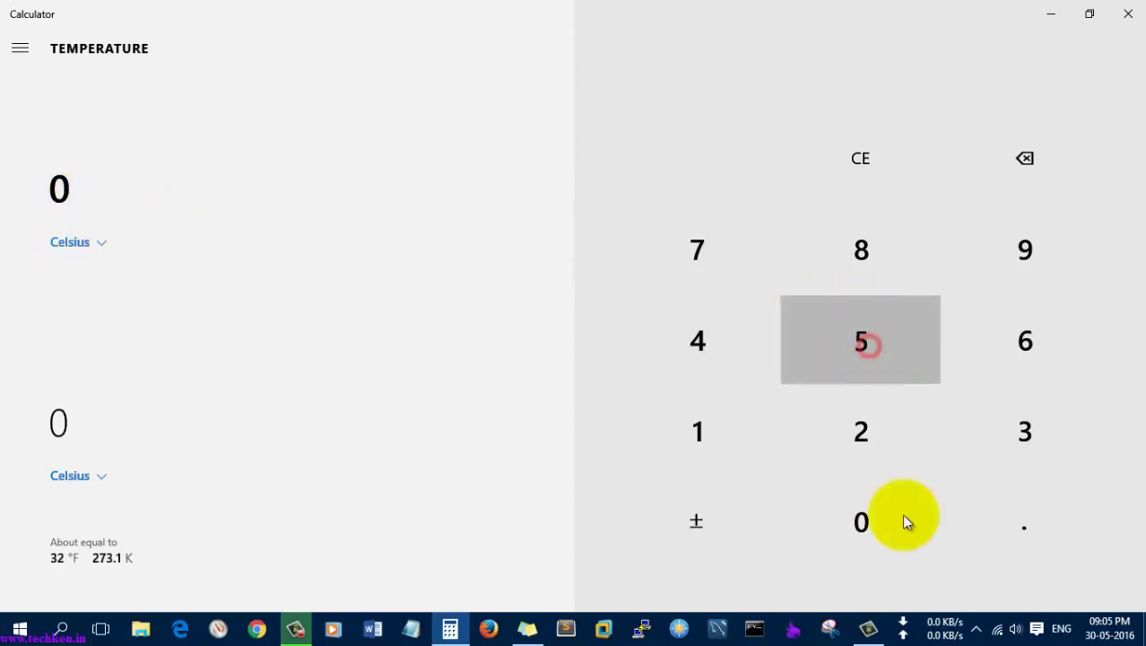
pyautogui.click(879, 526)
pyautogui.click(93, 480)
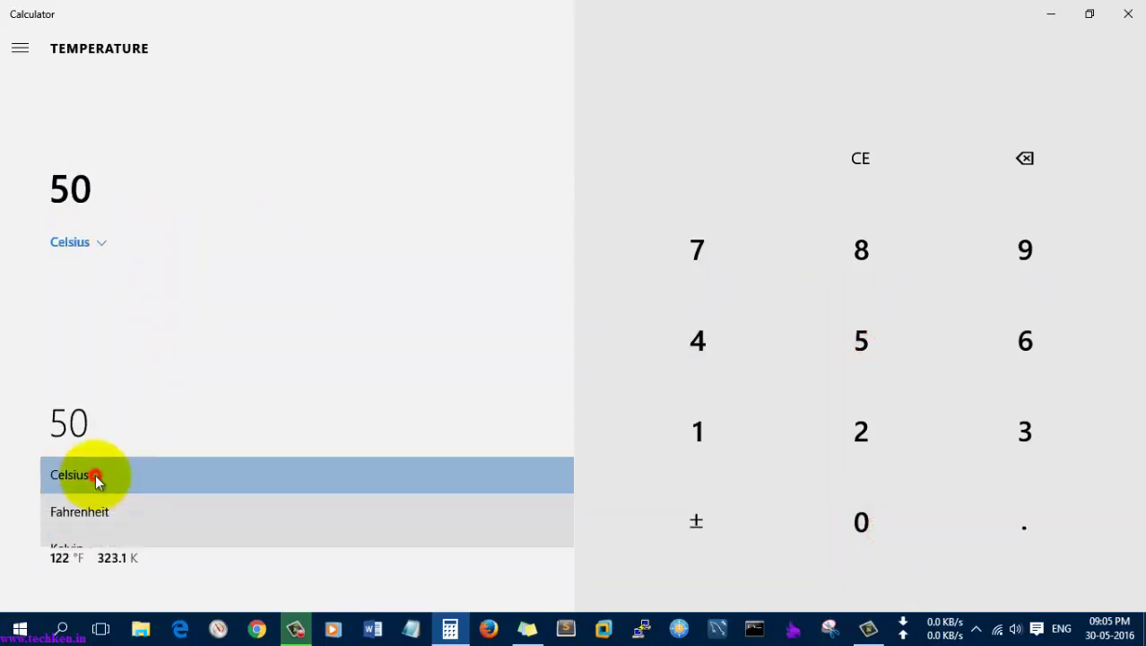
pyautogui.click(99, 547)
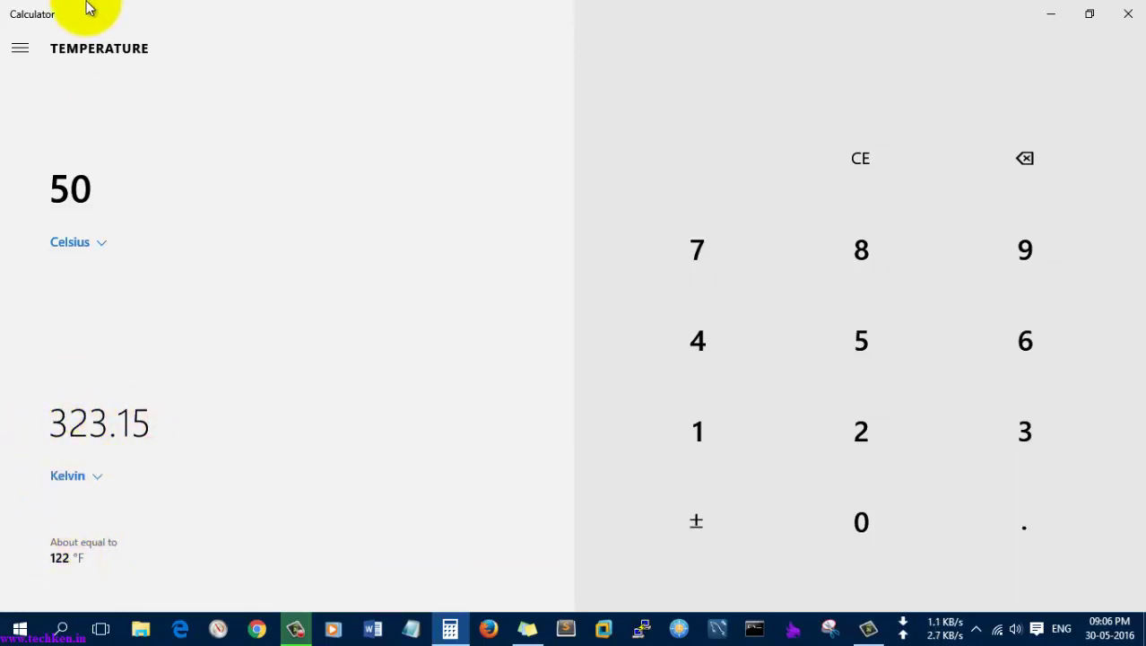
# - In the Time converter, set Seconds as the input unit and enter 600, showing 10 Minutes
pyautogui.click(19, 50)
pyautogui.click(93, 368)
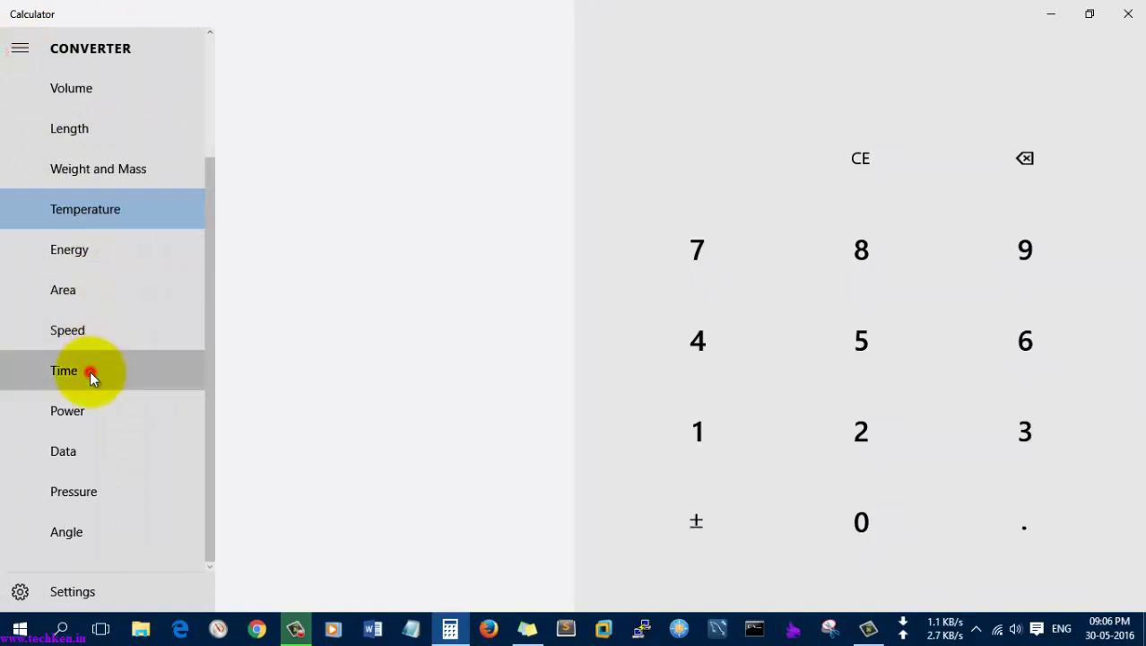
pyautogui.click(98, 252)
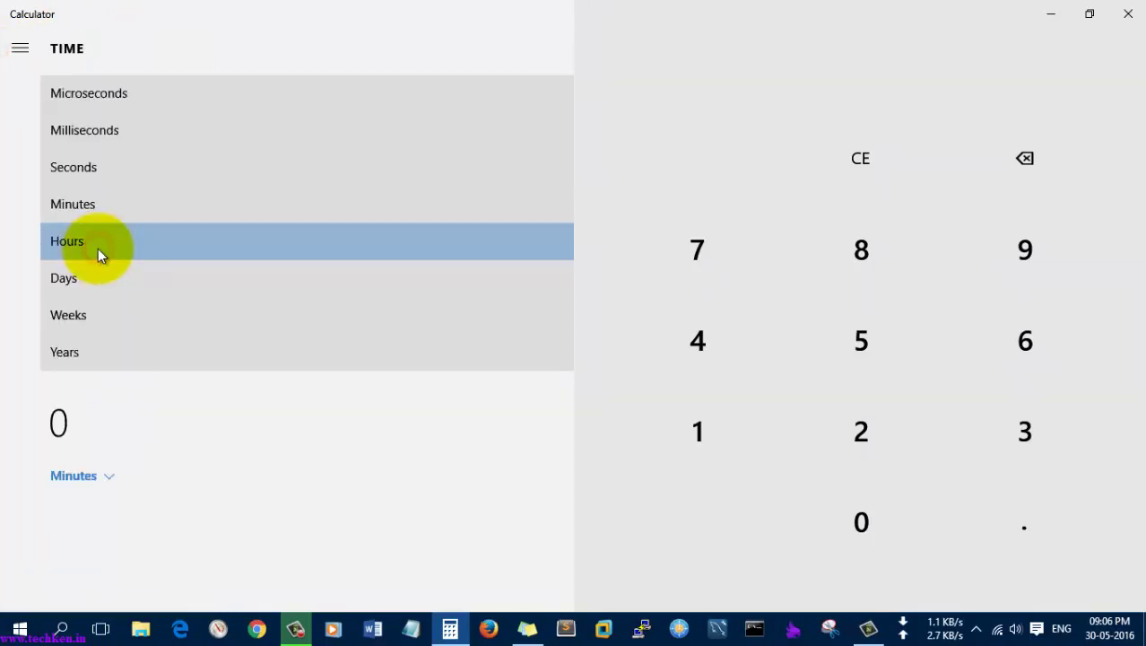
pyautogui.click(87, 171)
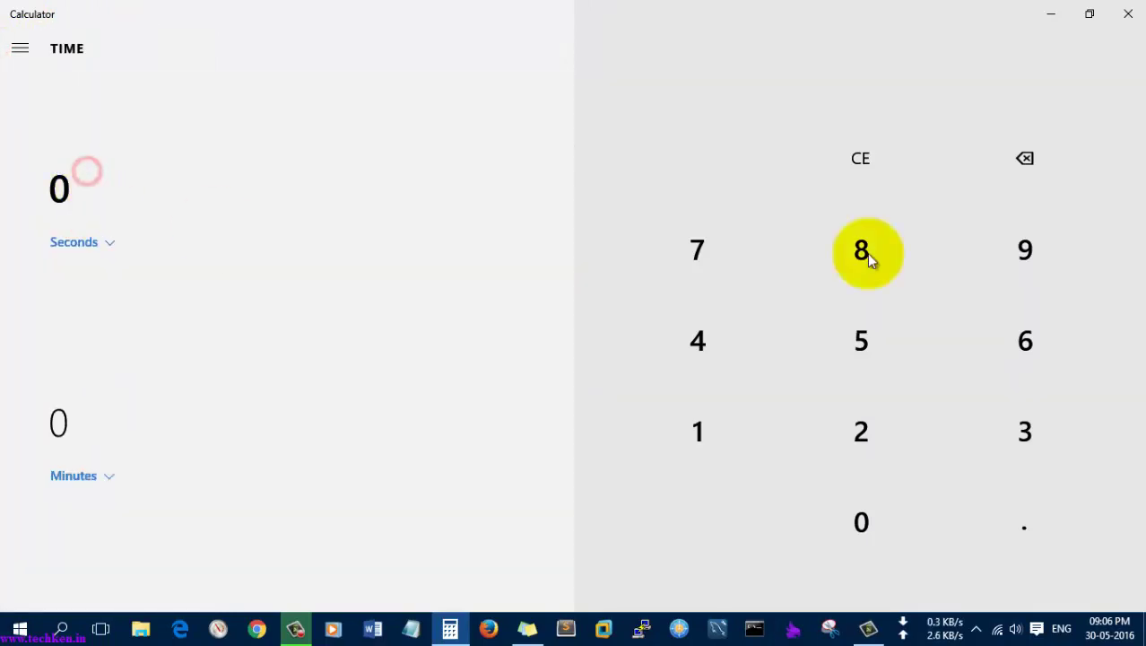
pyautogui.click(1033, 353)
pyautogui.click(874, 520)
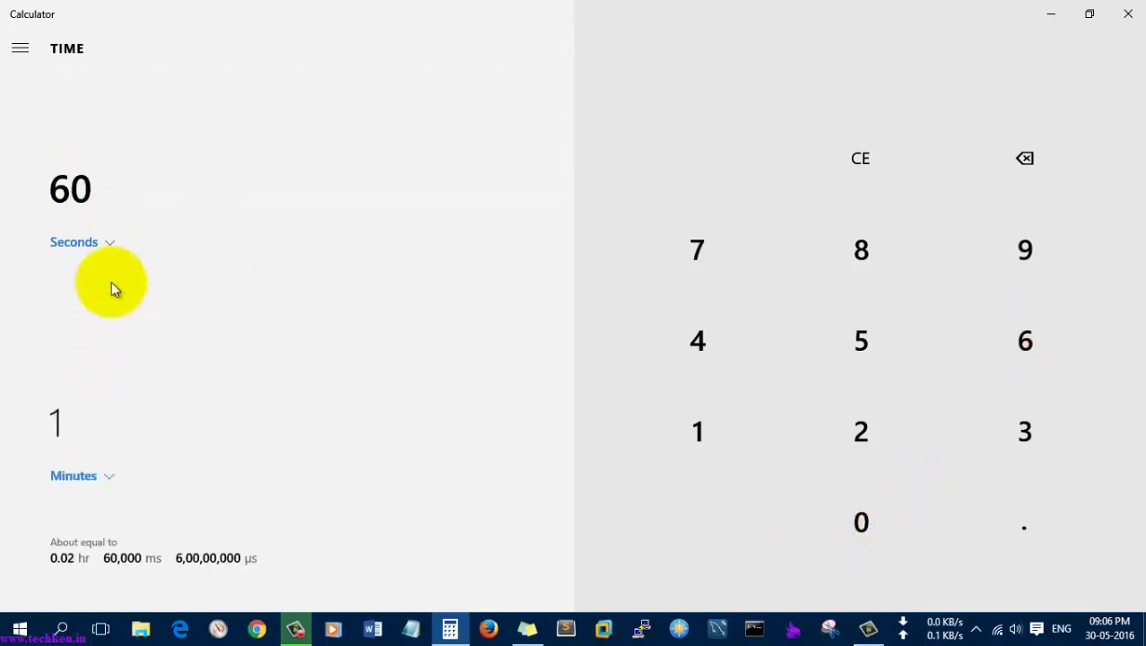
pyautogui.click(879, 535)
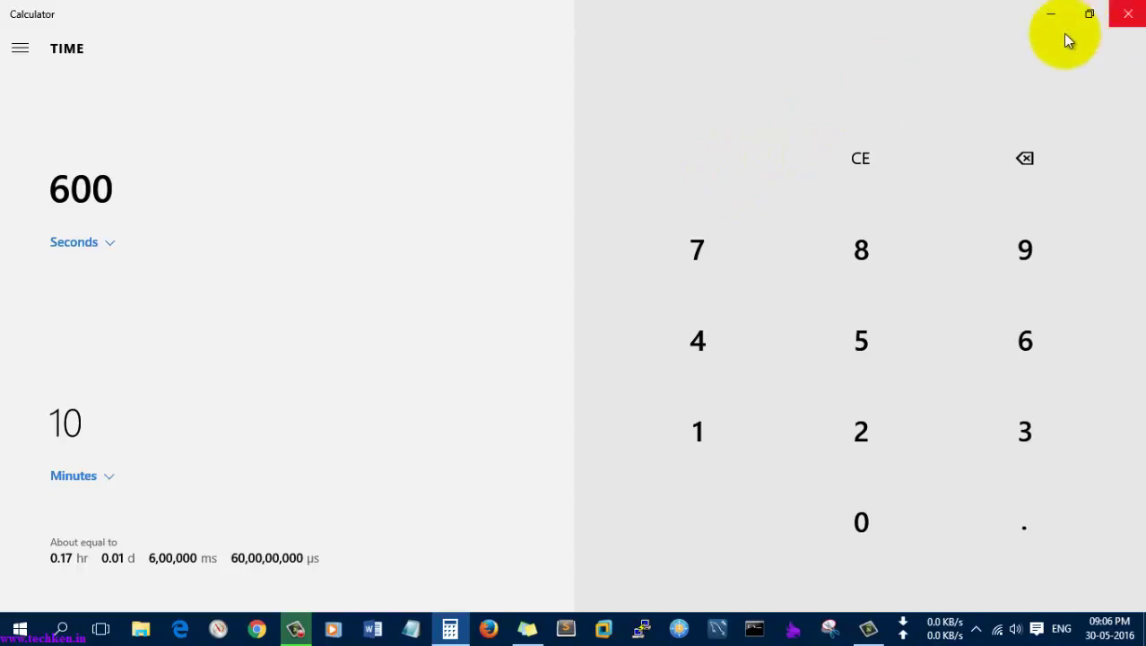
# - Close Calculator and refresh the desktop from its right-click menu
pyautogui.click(1126, 12)
pyautogui.rightClick(585, 267)
pyautogui.click(612, 336)
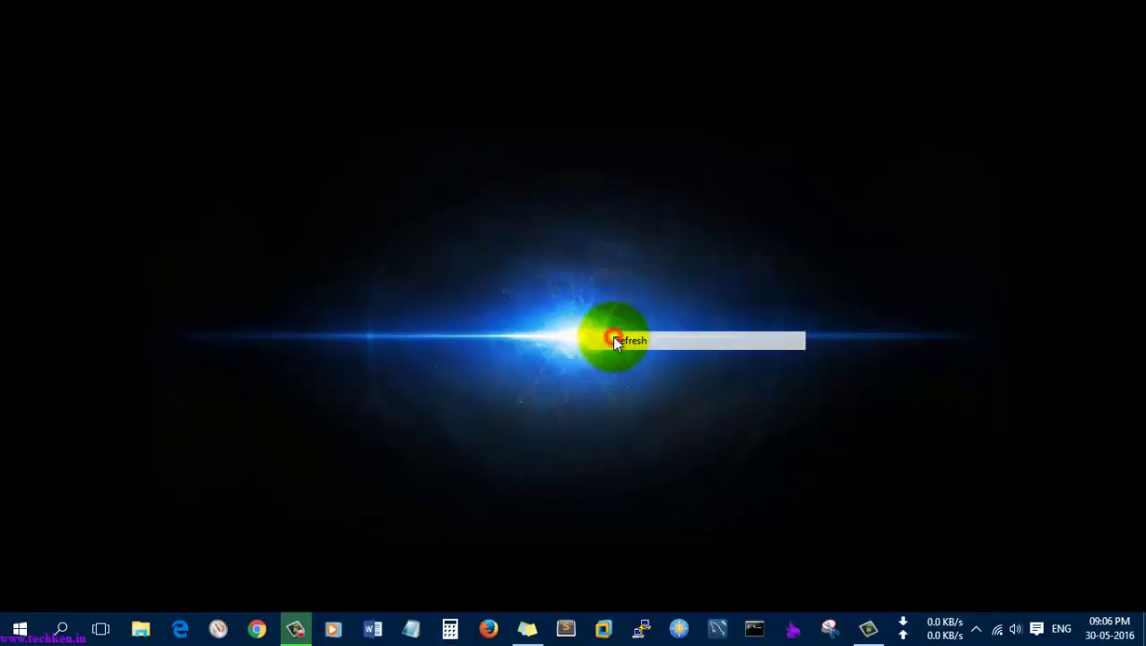